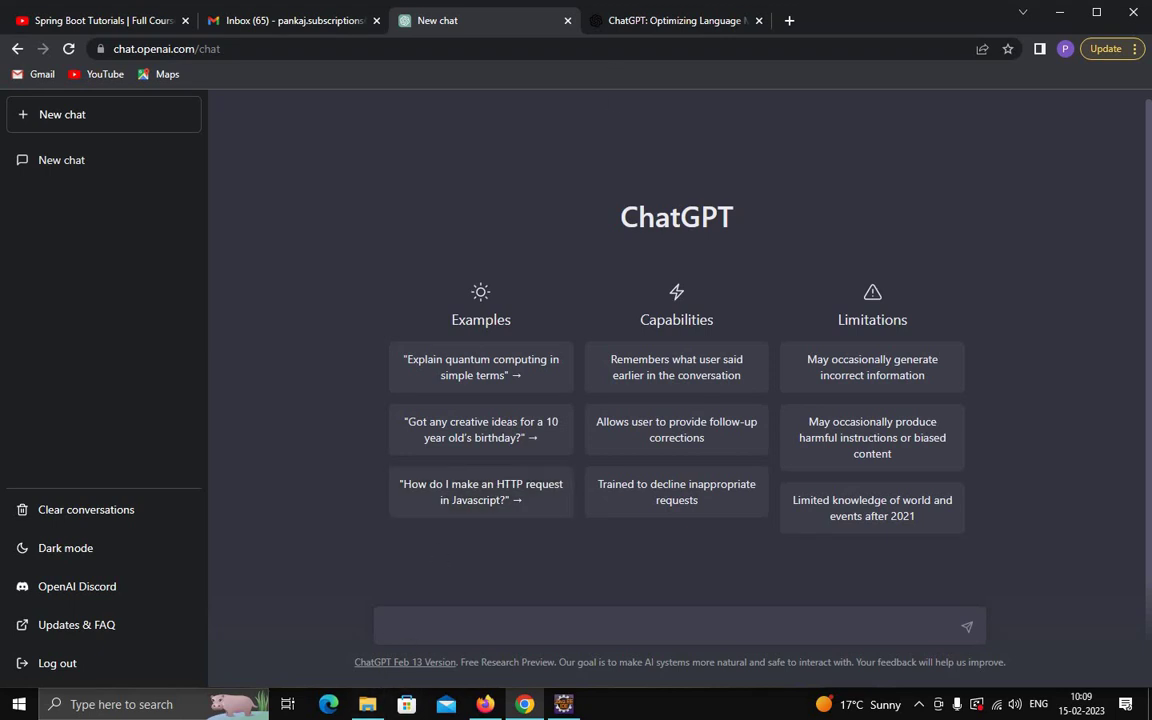
Ask ChatGPT to 'generate mcqs on C Language' and stop the reply midway through question 5.
type("generate mcqs on C Language")
key("Return")
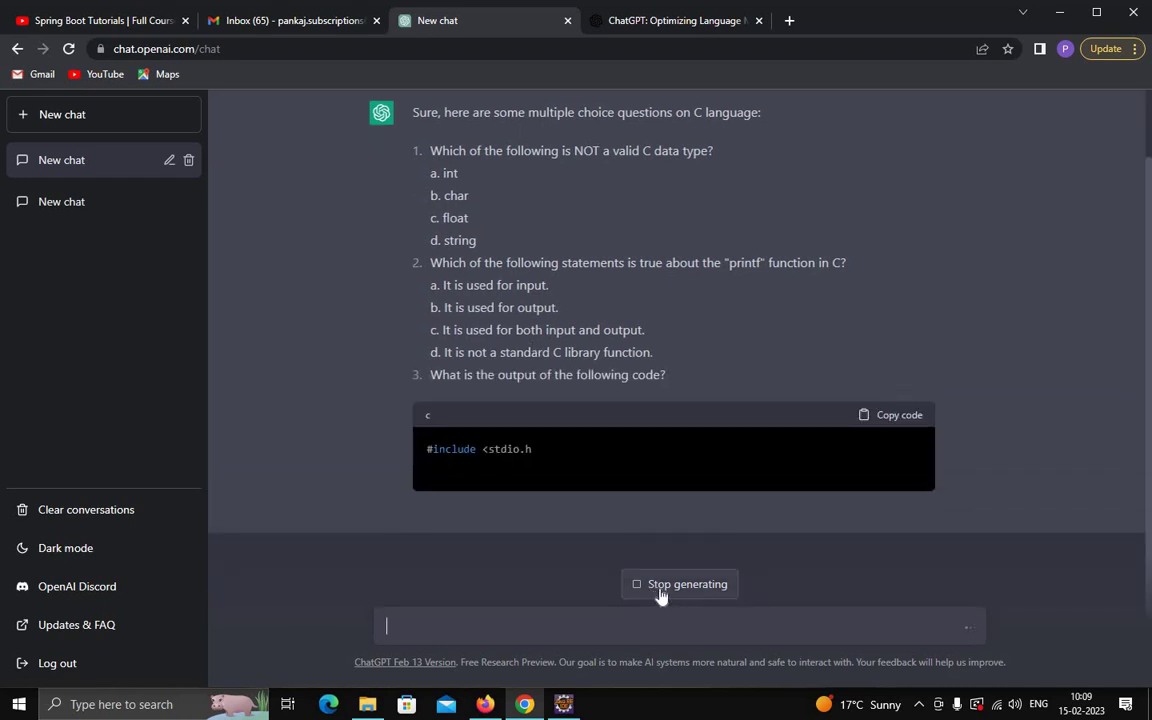
scroll(581, 527, "up", 1)
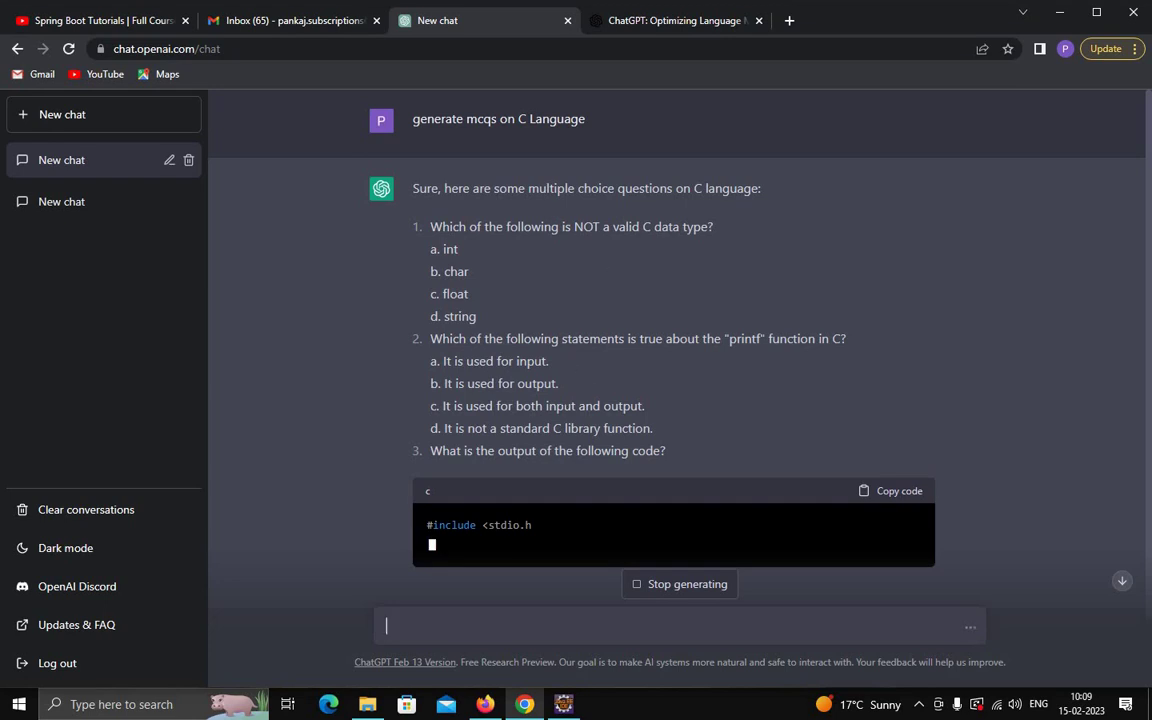
scroll(586, 406, "down", 3)
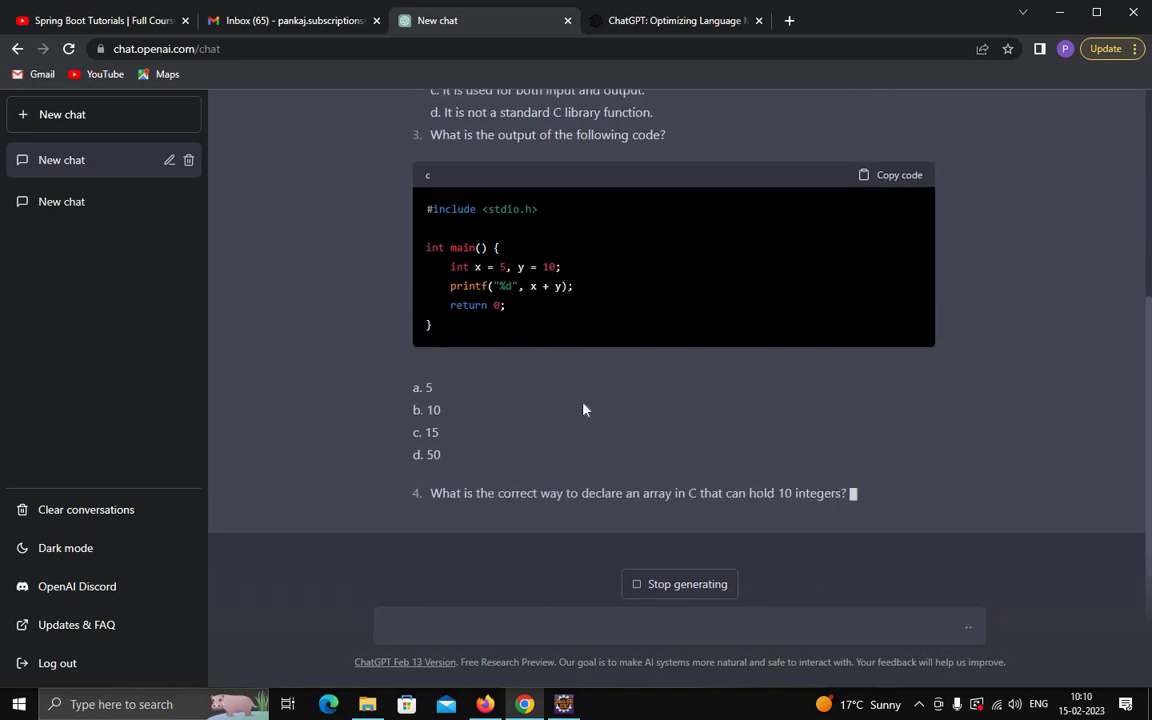
scroll(505, 462, "up", 5)
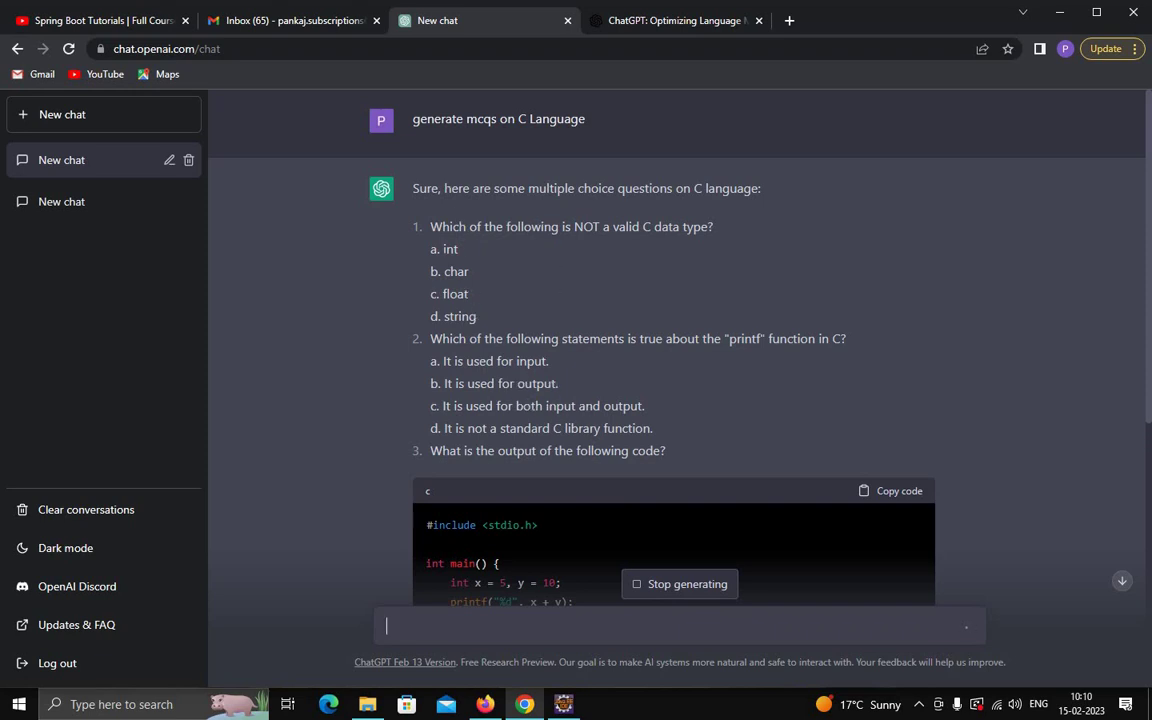
scroll(530, 430, "down", 5)
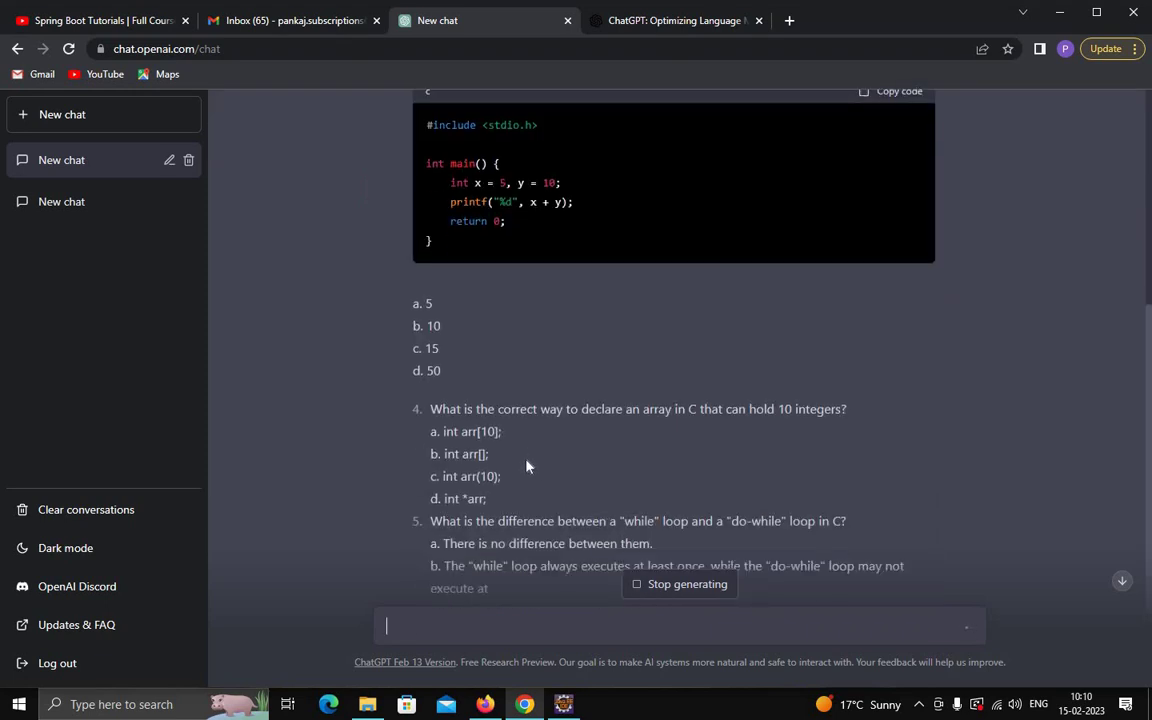
scroll(527, 455, "up", 5)
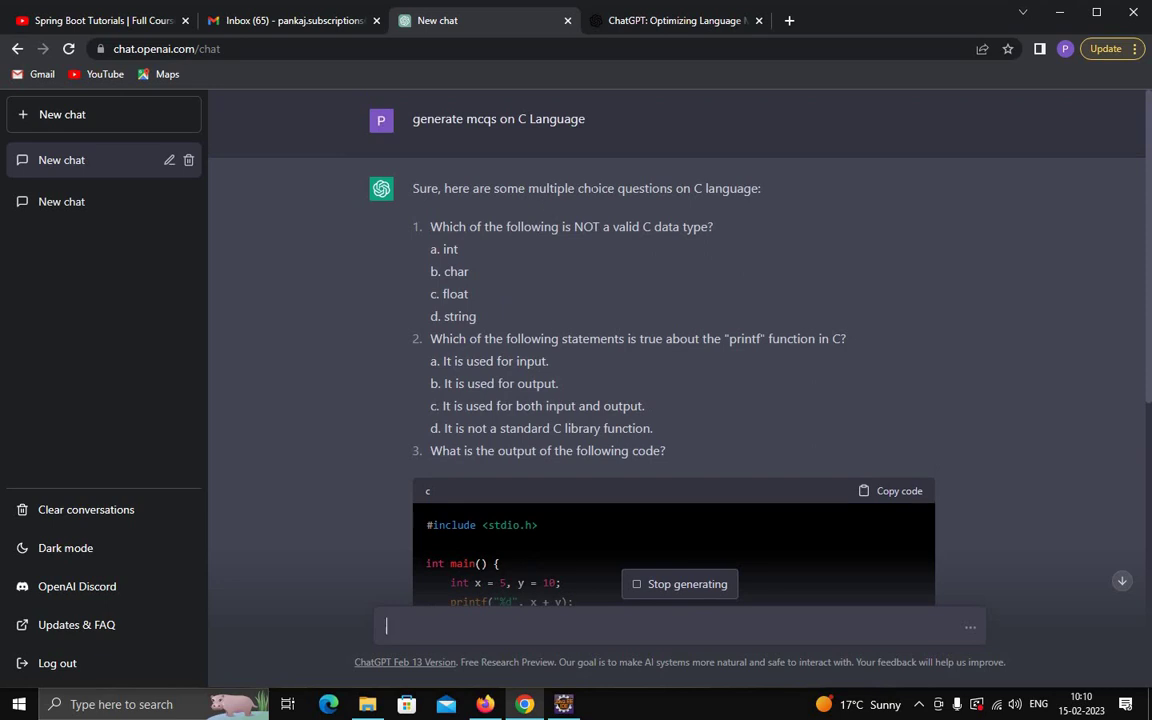
scroll(620, 560, "down", 3)
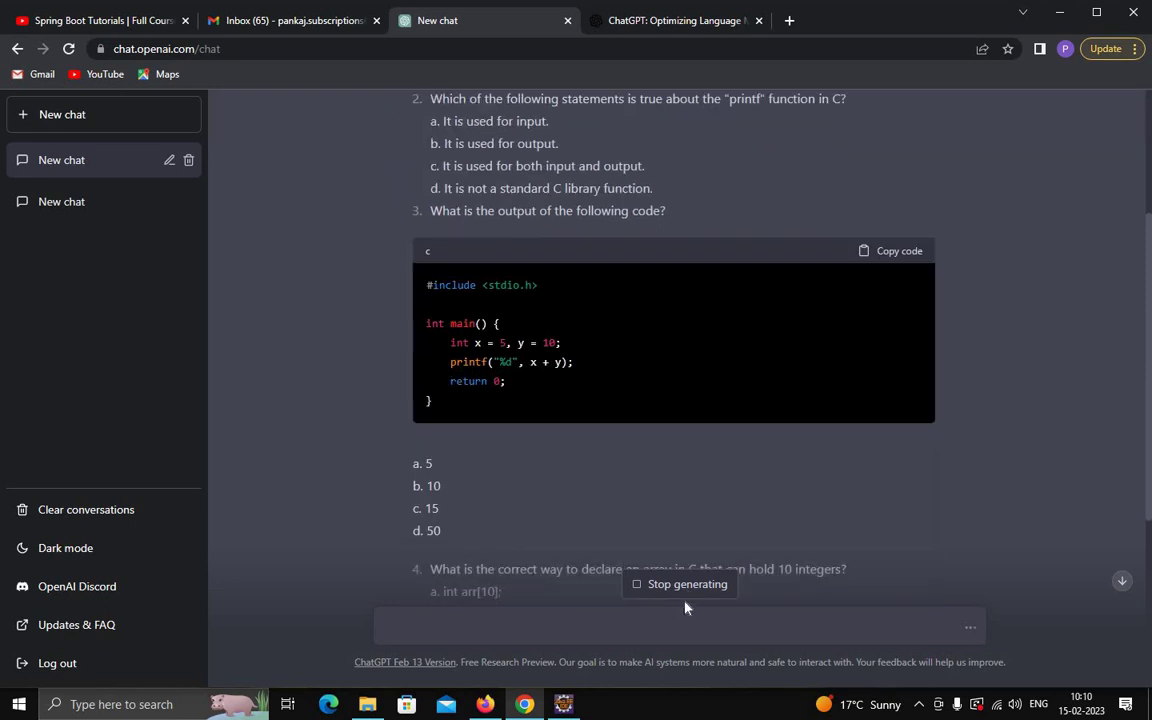
scroll(661, 510, "down", 3)
scroll(661, 510, "down", 2)
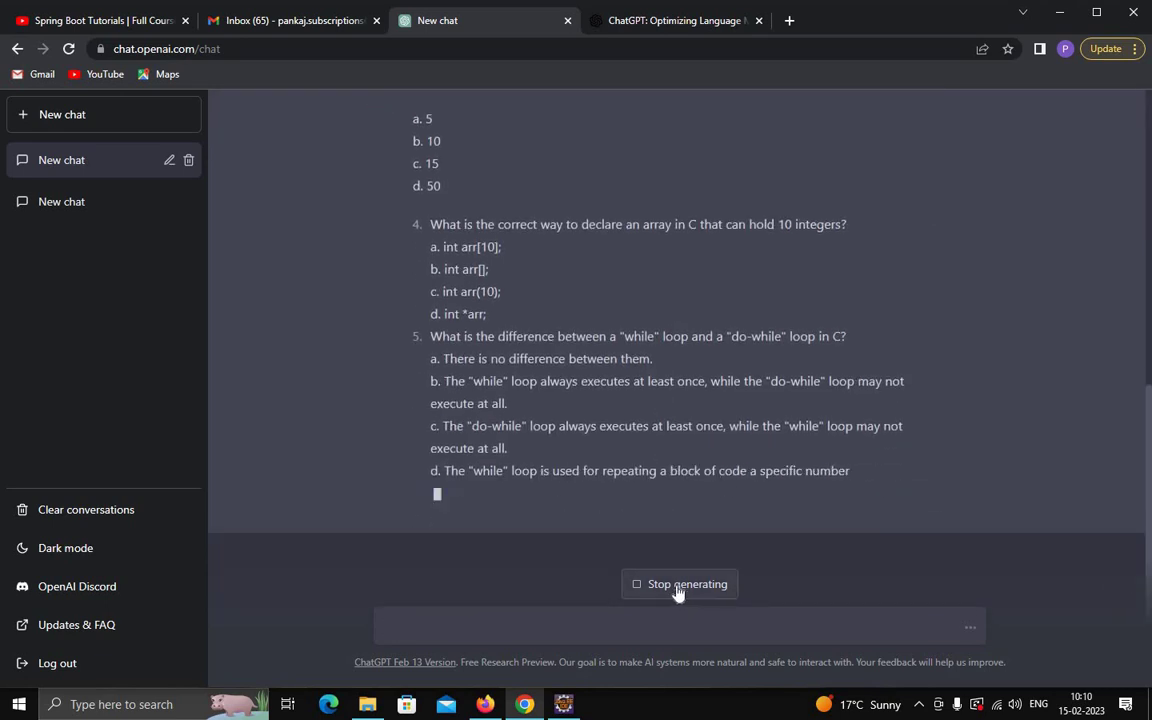
left_click(677, 588)
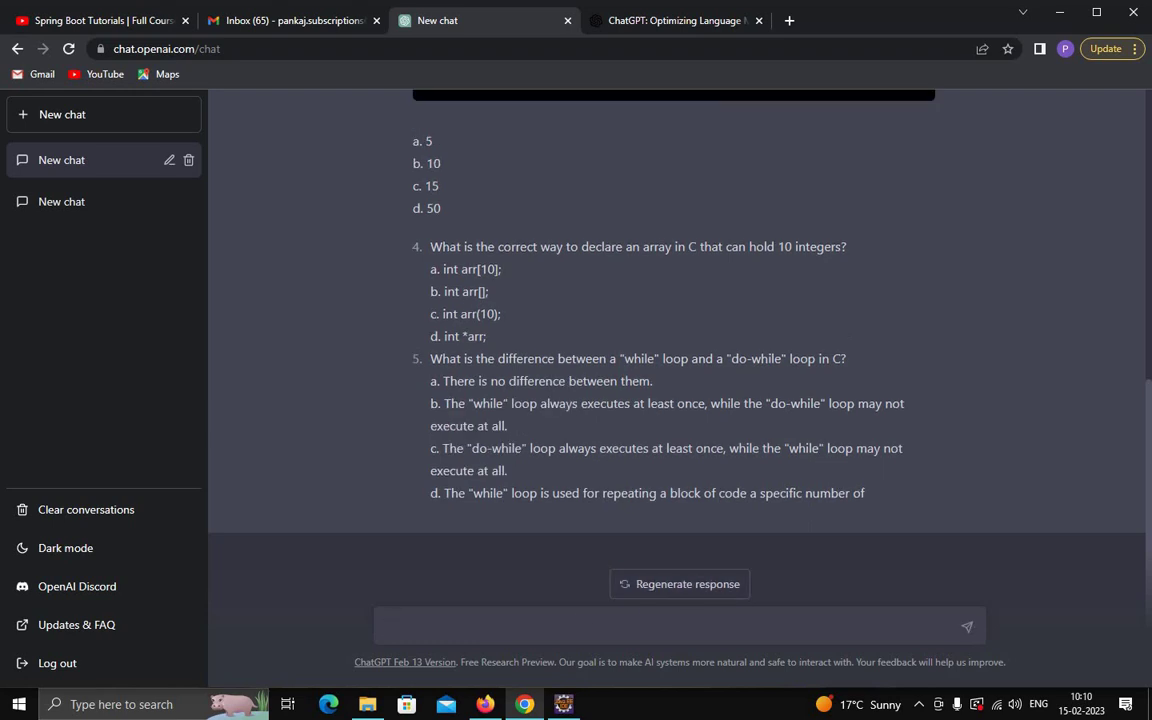
Send 'Generate MCQ on GST' and halt the reply during the third question.
type("Gene")
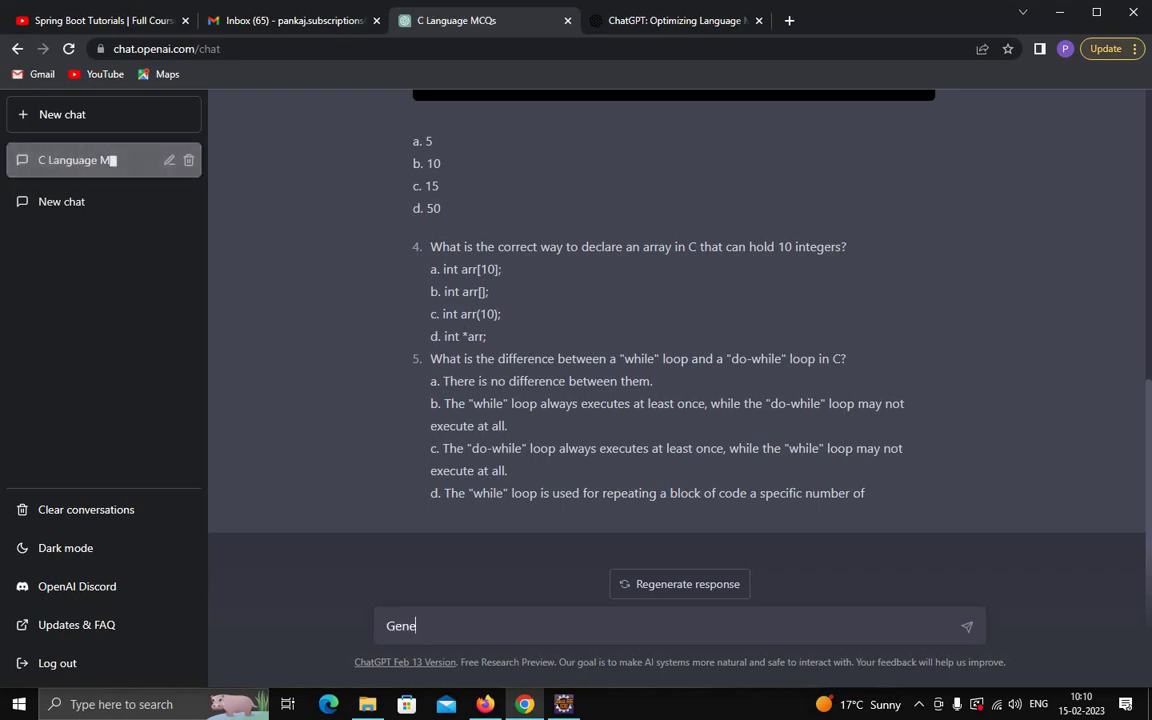
type("rate MCQ")
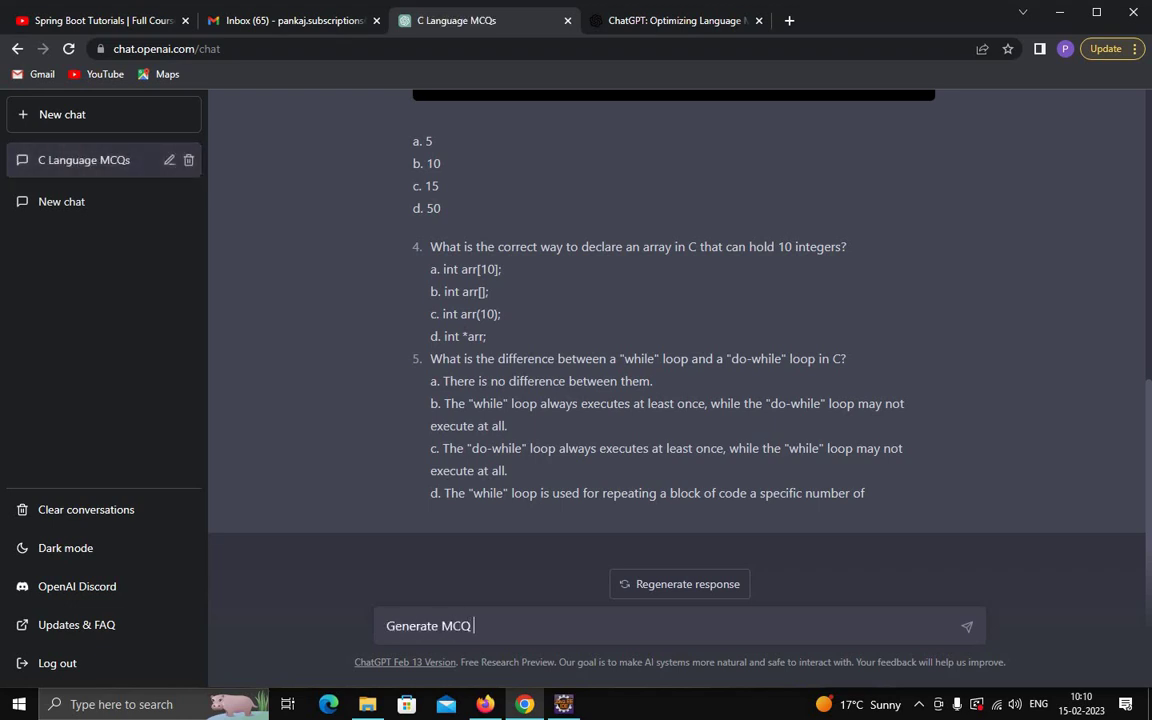
type(" on GST")
key("Return")
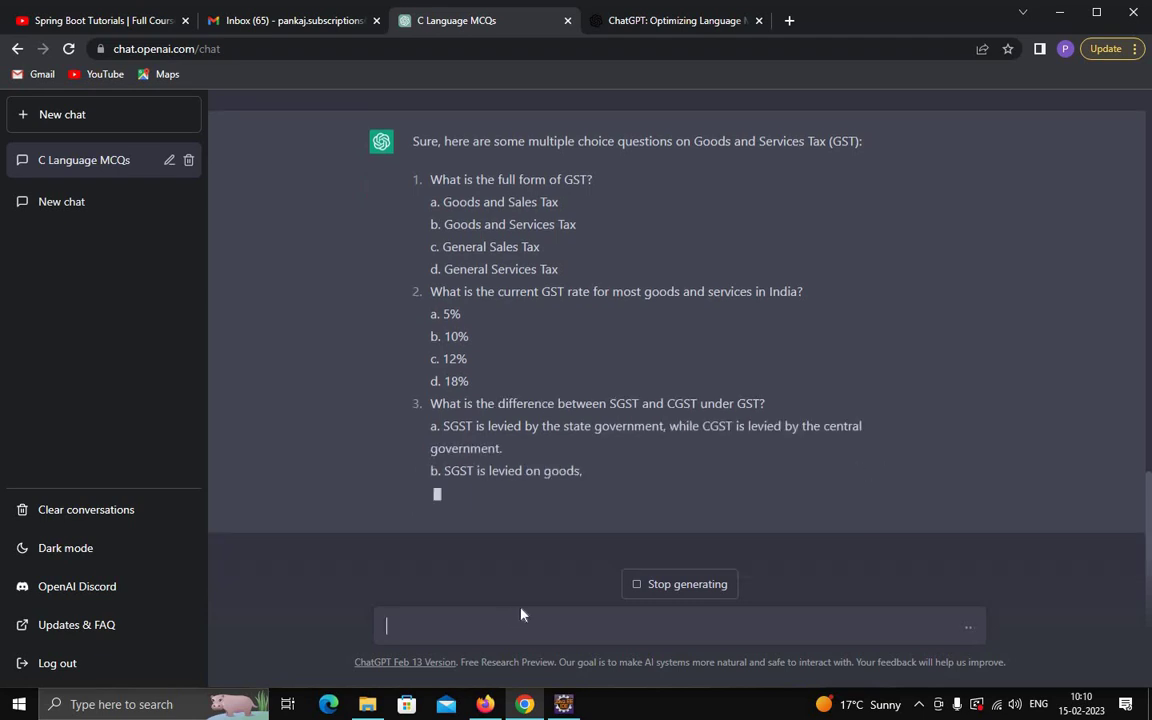
left_click(665, 586)
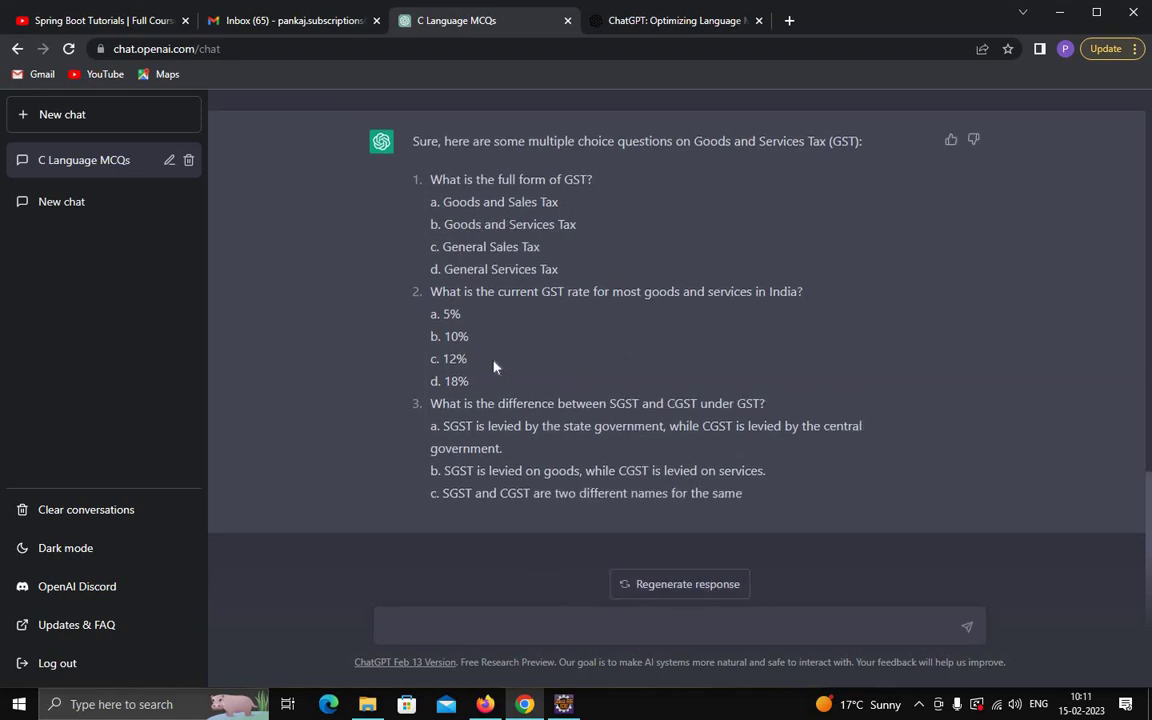
Regenerate the GST answer and stop it after two questions, as question 3 begins.
left_click(676, 585)
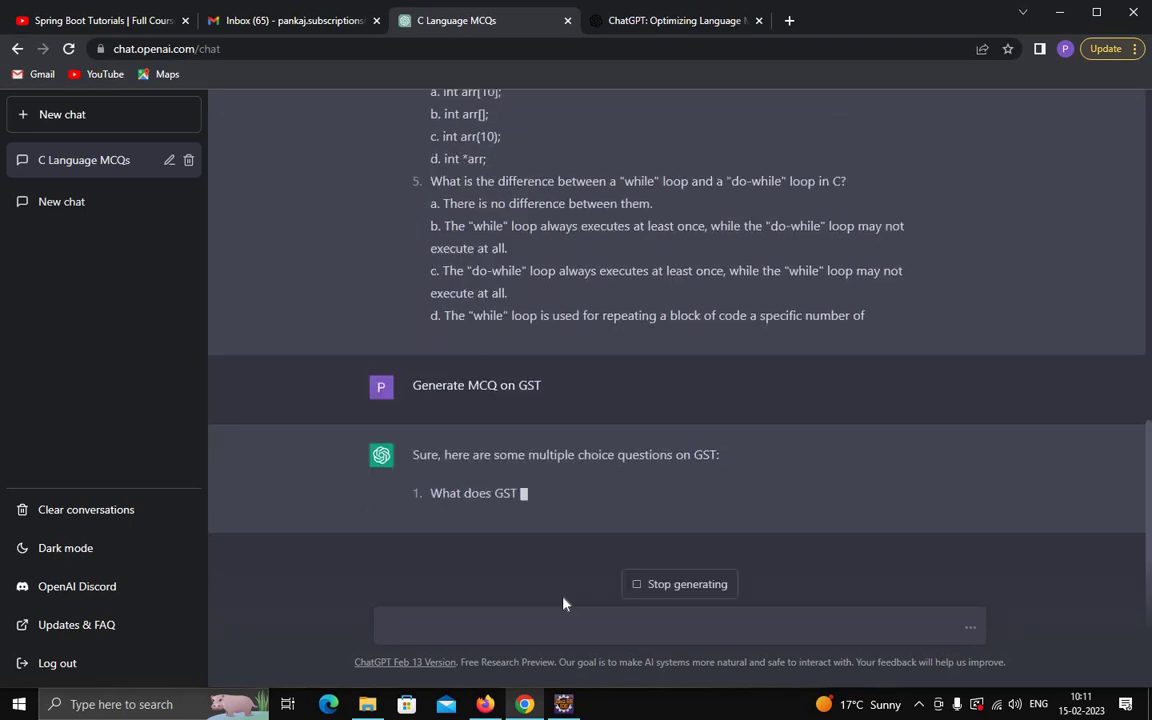
scroll(571, 355, "up", 10)
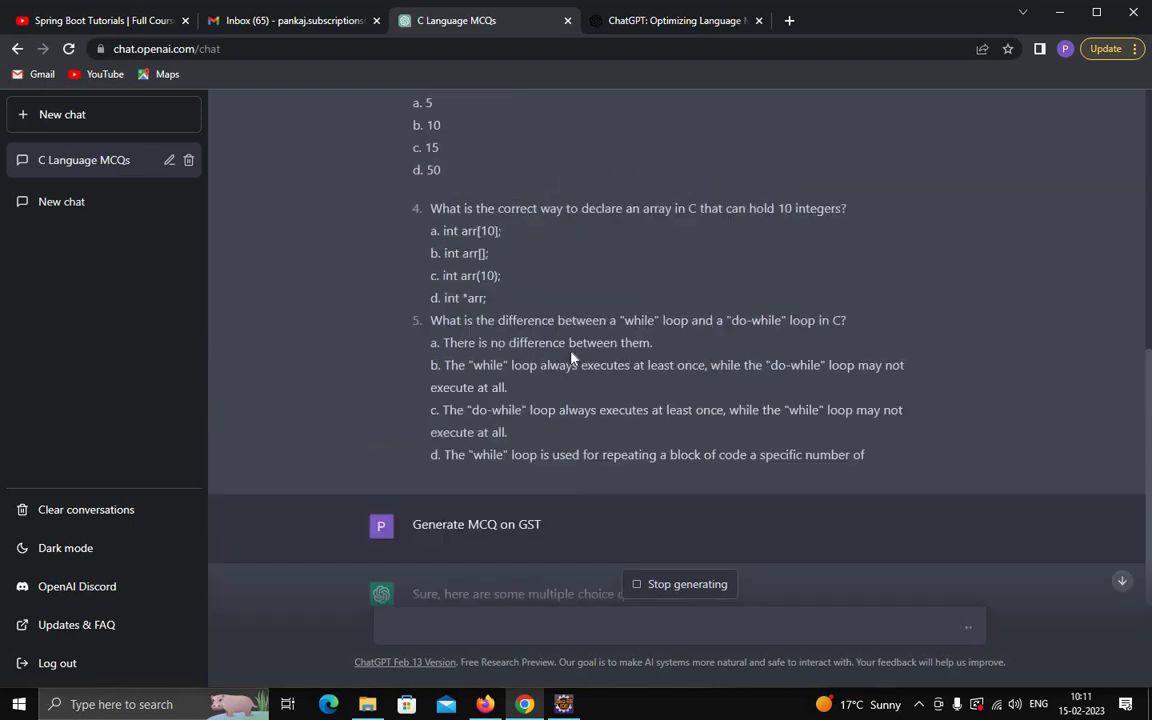
scroll(540, 405, "up", 2)
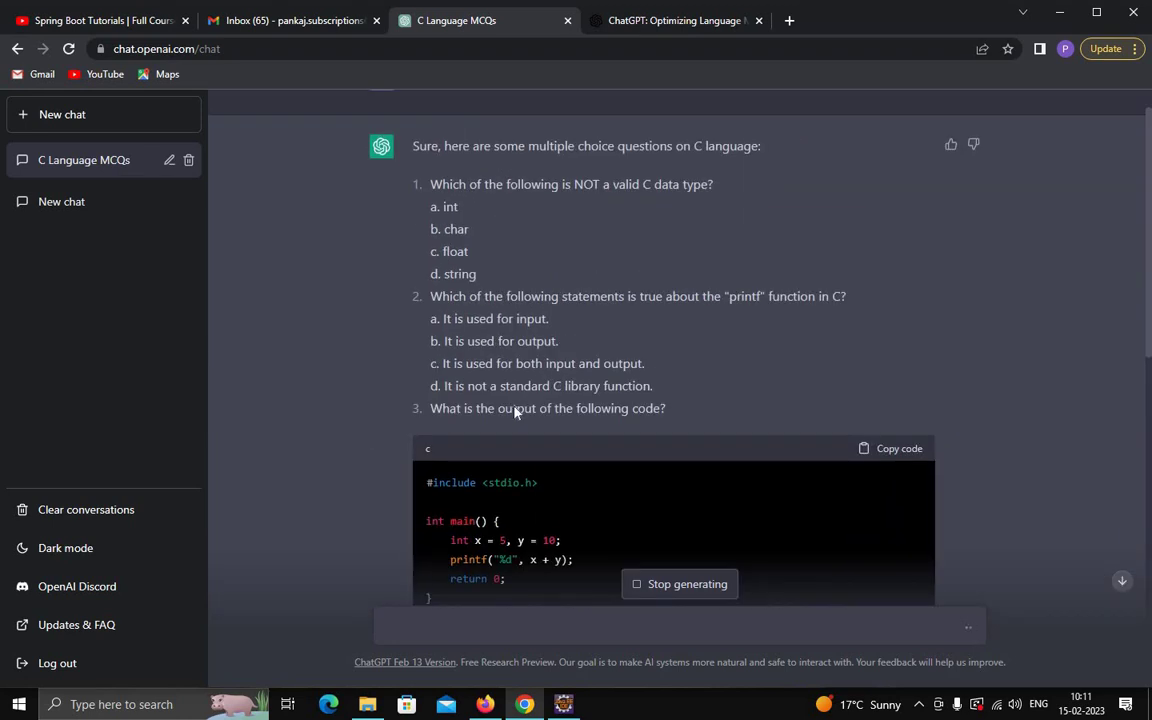
scroll(510, 450, "down", 6)
scroll(505, 490, "down", 2)
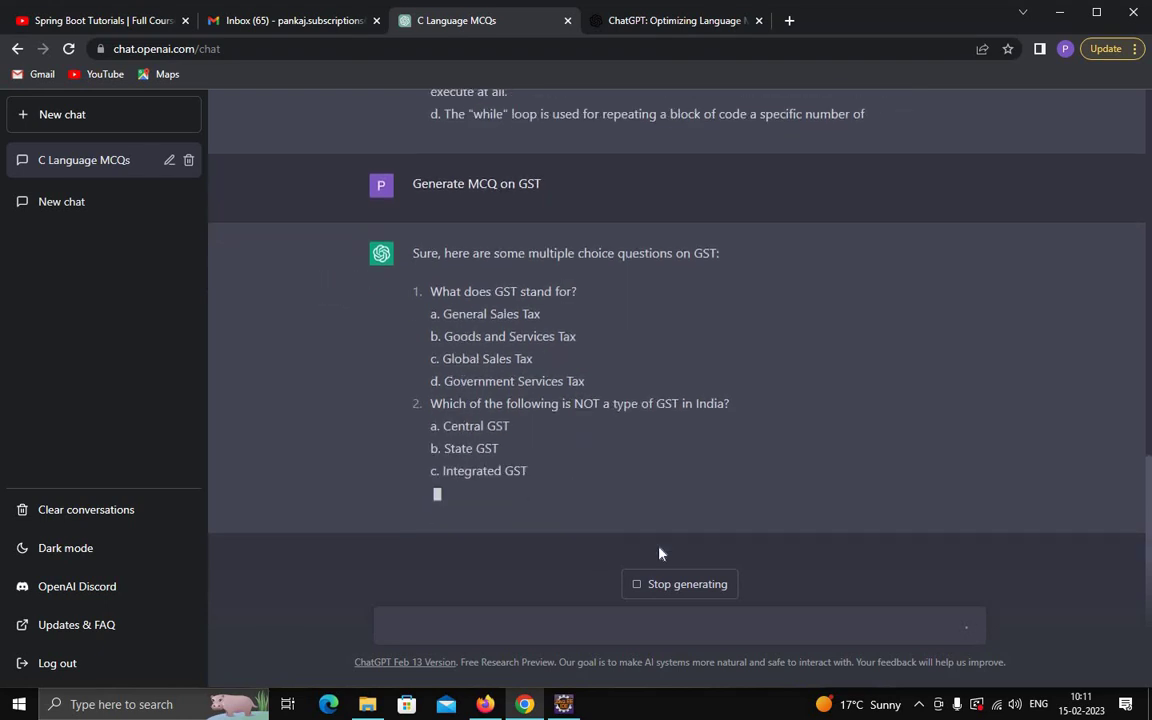
left_click(682, 586)
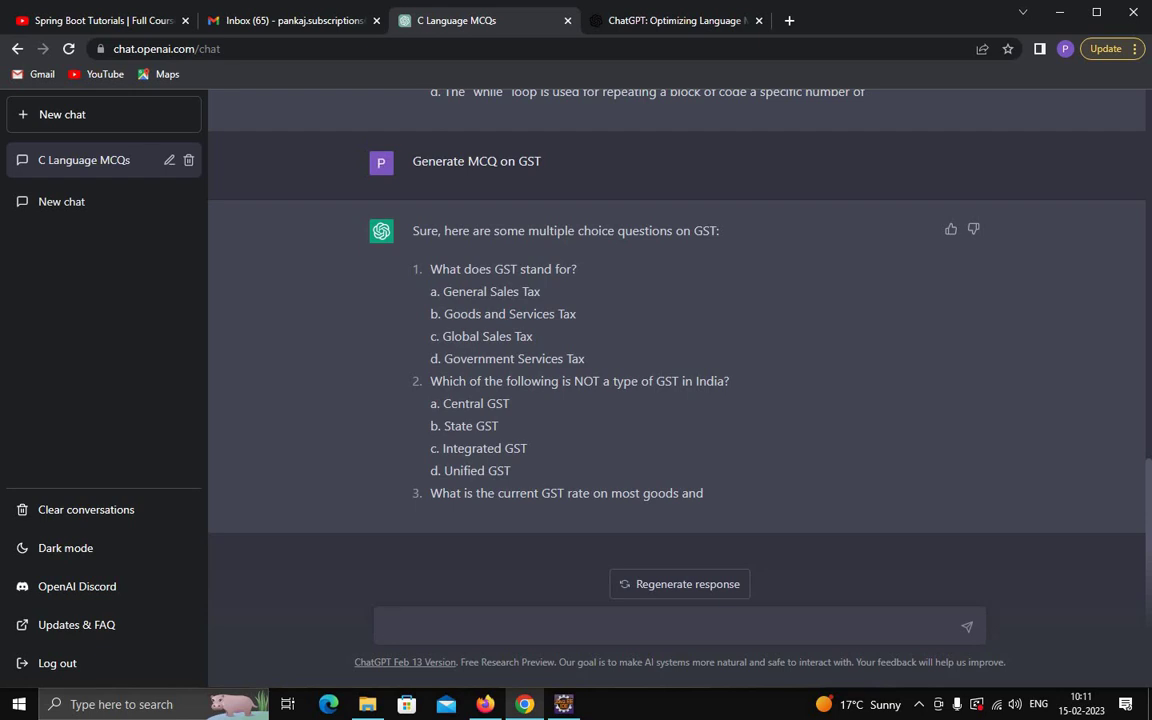
Request 'Create Assignment on Computer Networks', stop it after the grading section, then regenerate it.
type("reate Assignment on Computer Net")
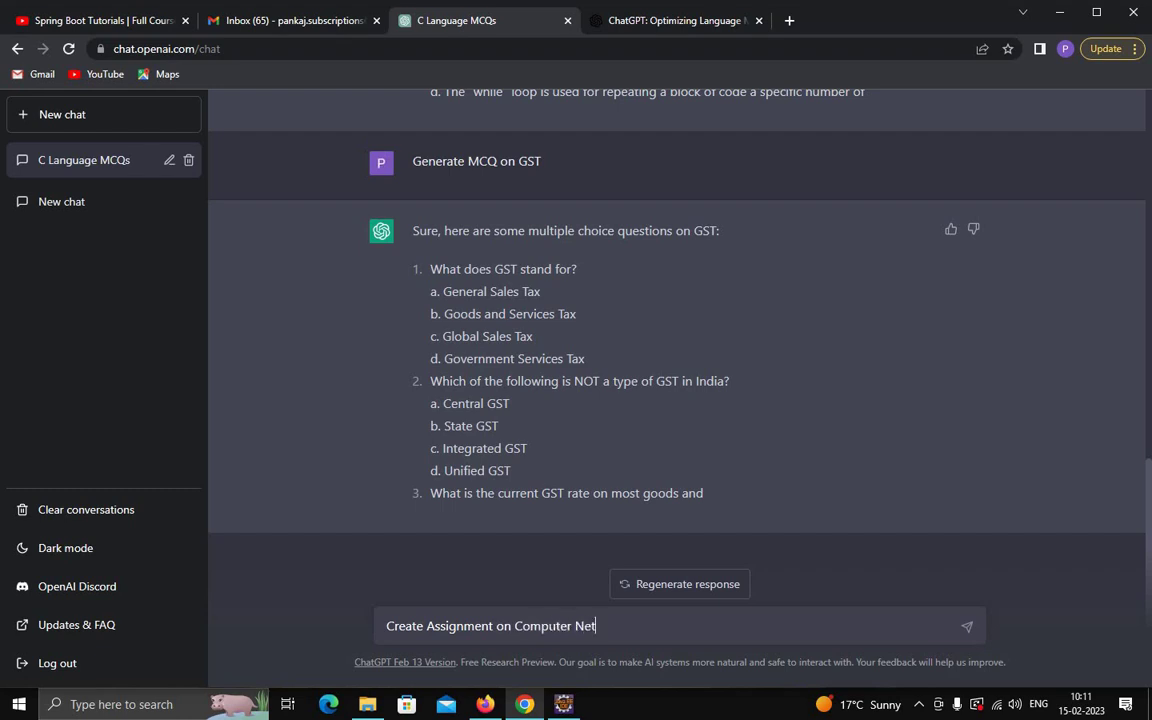
type("wprrks")
key("Return")
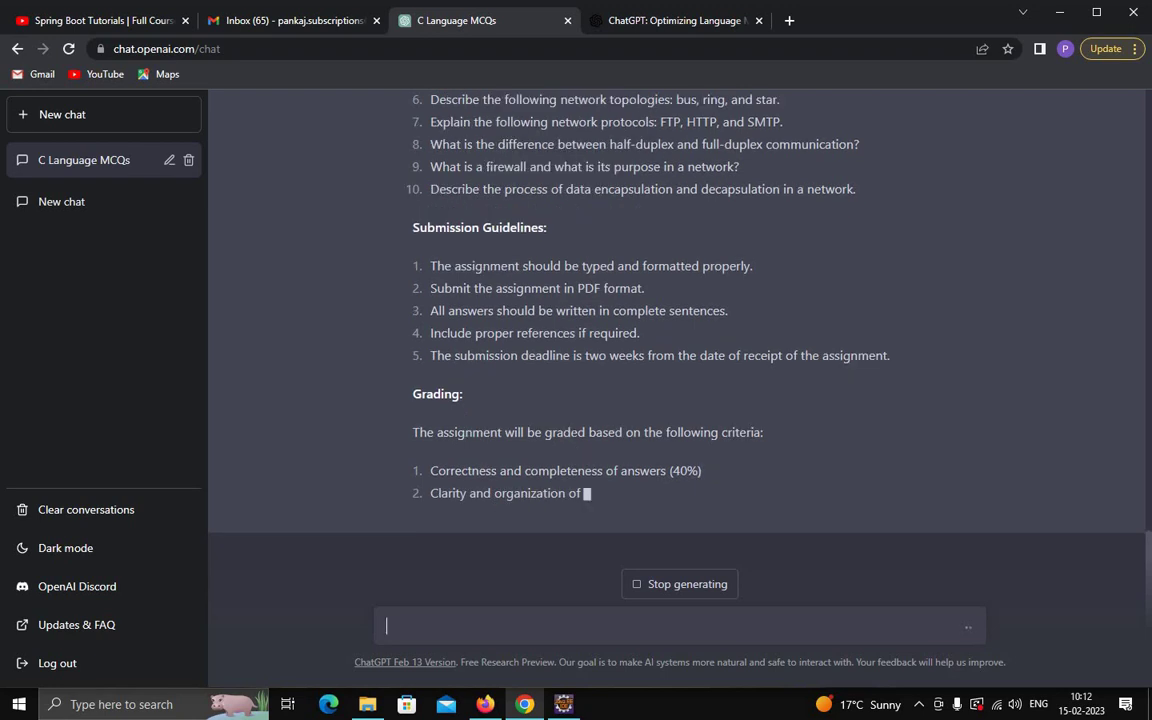
scroll(500, 410, "up", 5)
scroll(500, 410, "down", 2)
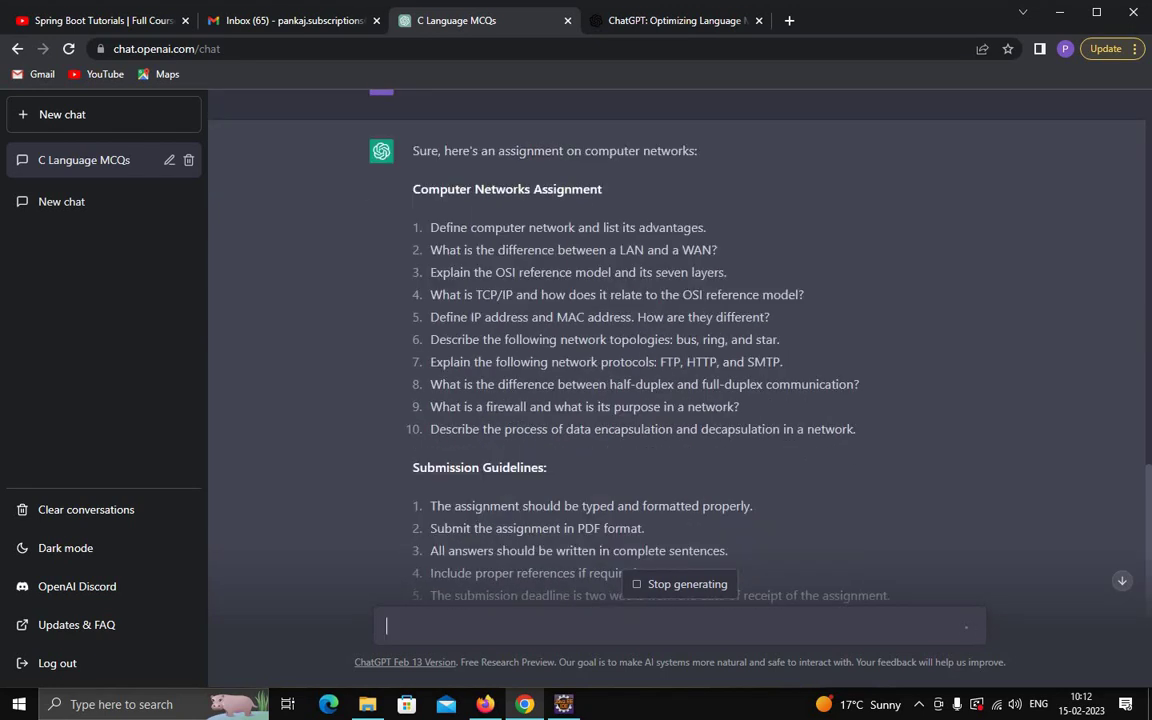
scroll(562, 481, "down", 2)
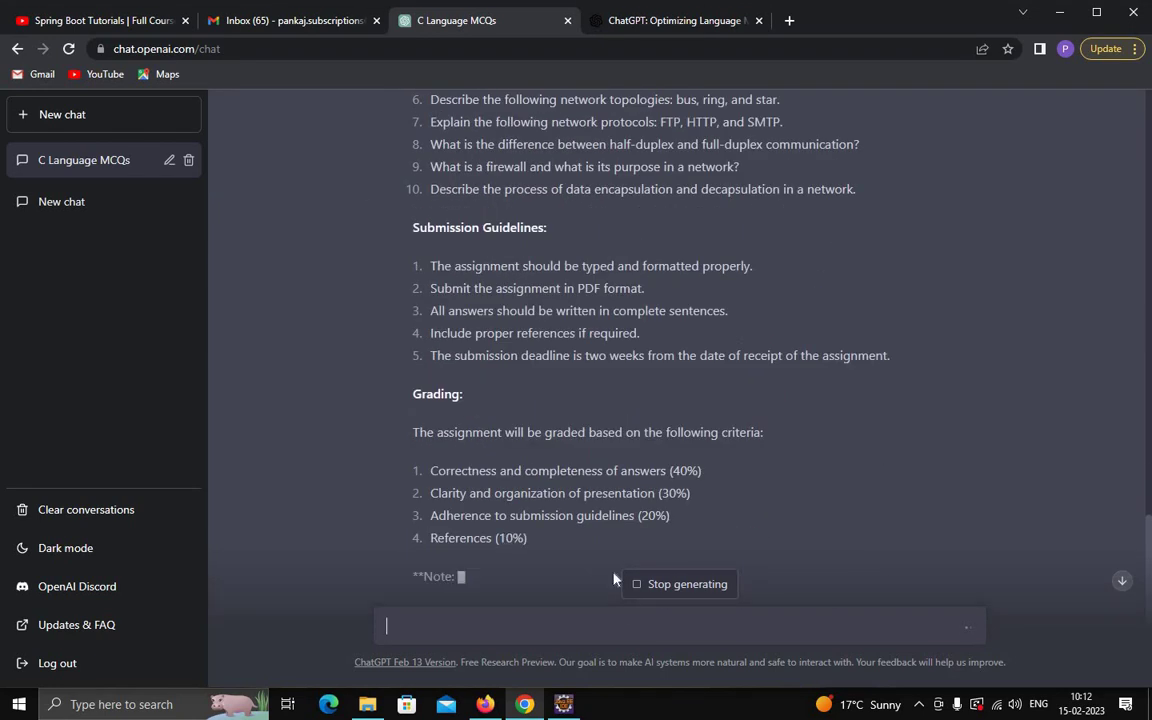
left_click(655, 591)
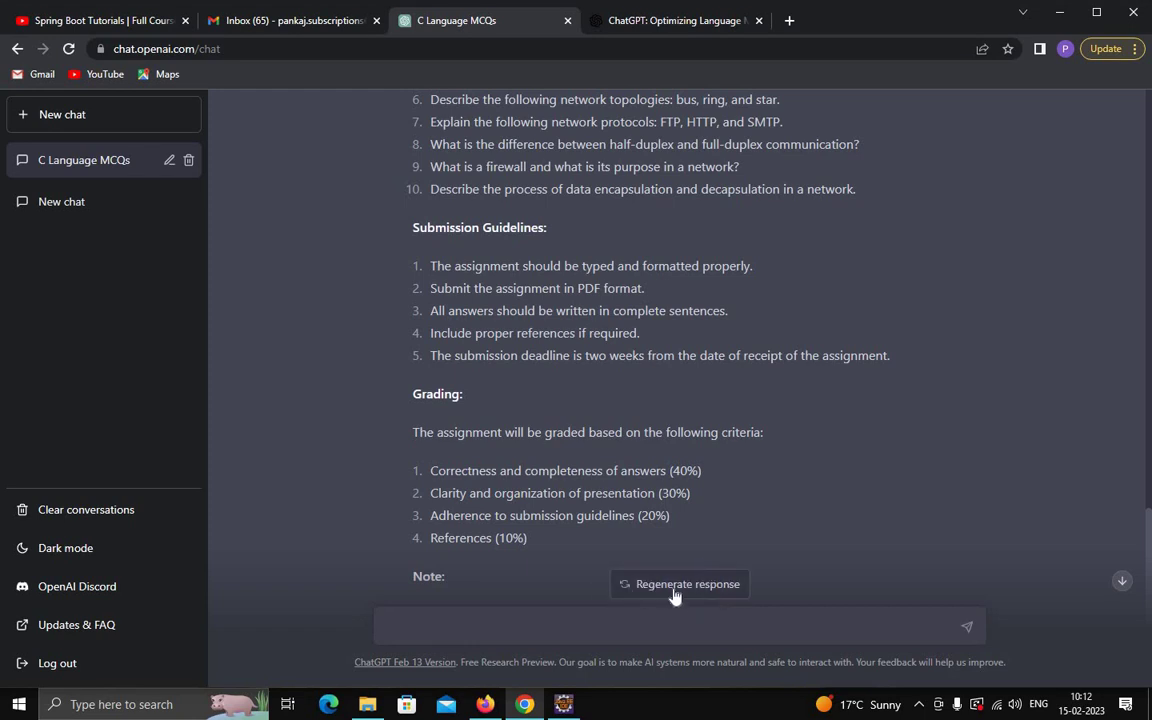
left_click(676, 587)
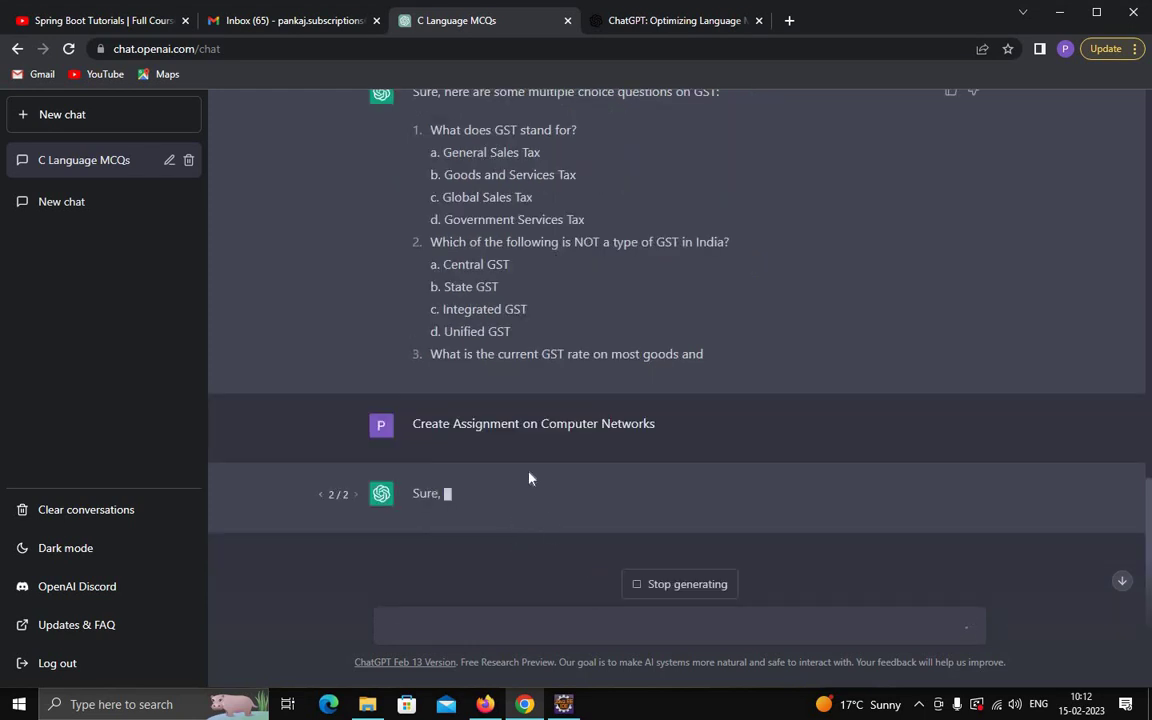